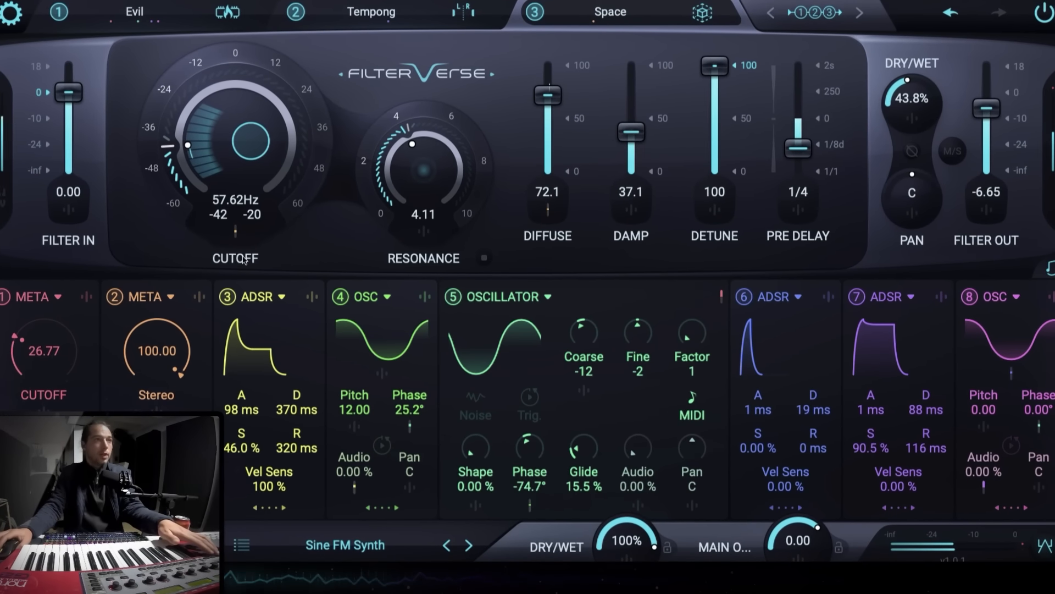
- Select the Evil filter slot and switch off modulator slots 1 to 5, leaving ADSR 6 on
left_click(300, 18)
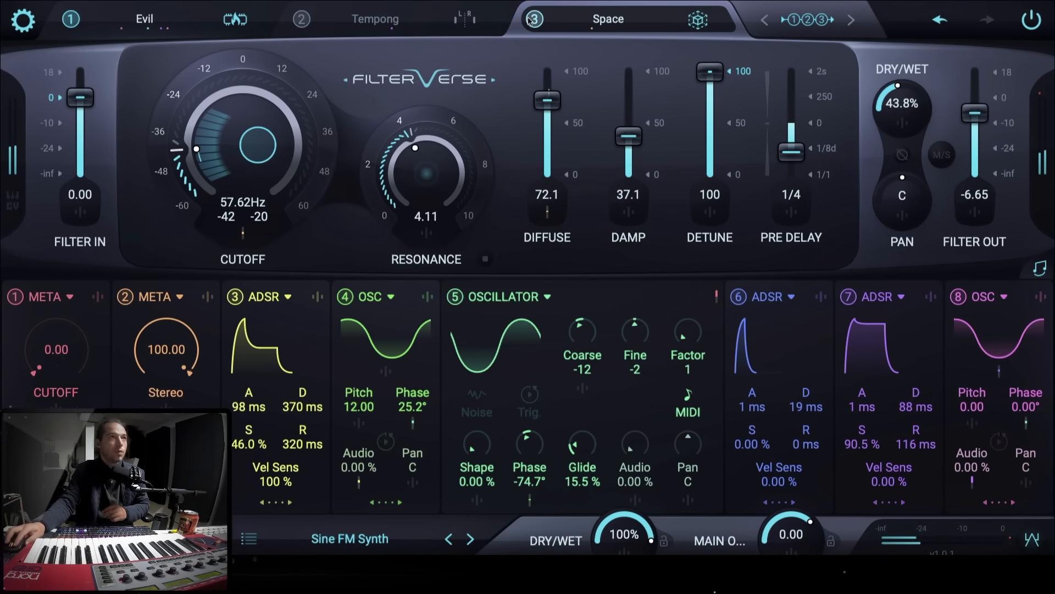
left_click(74, 19)
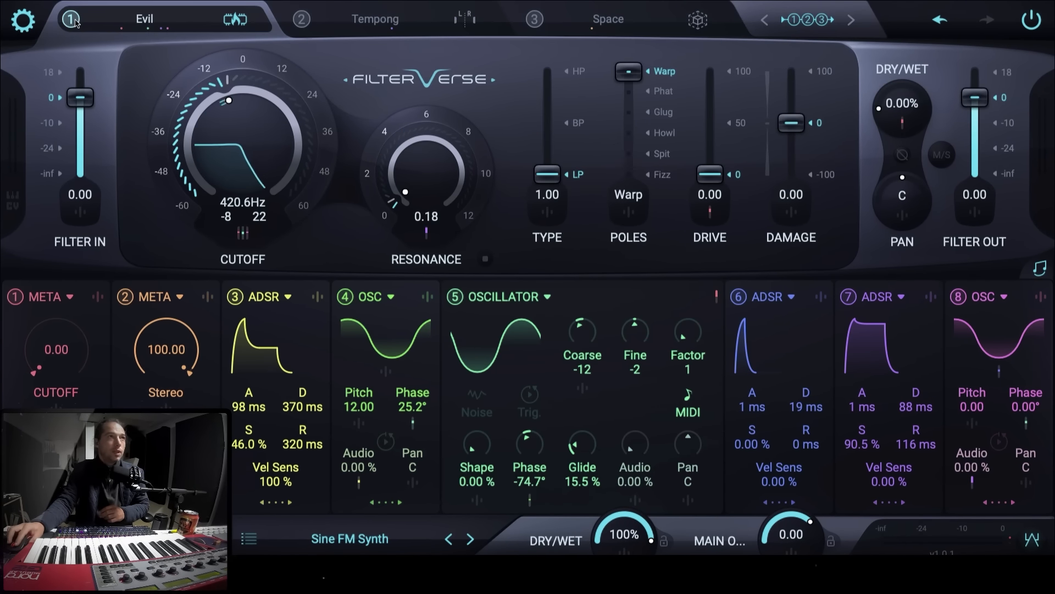
left_click(17, 299)
left_click(126, 298)
left_click(236, 298)
left_click(346, 298)
left_click(455, 298)
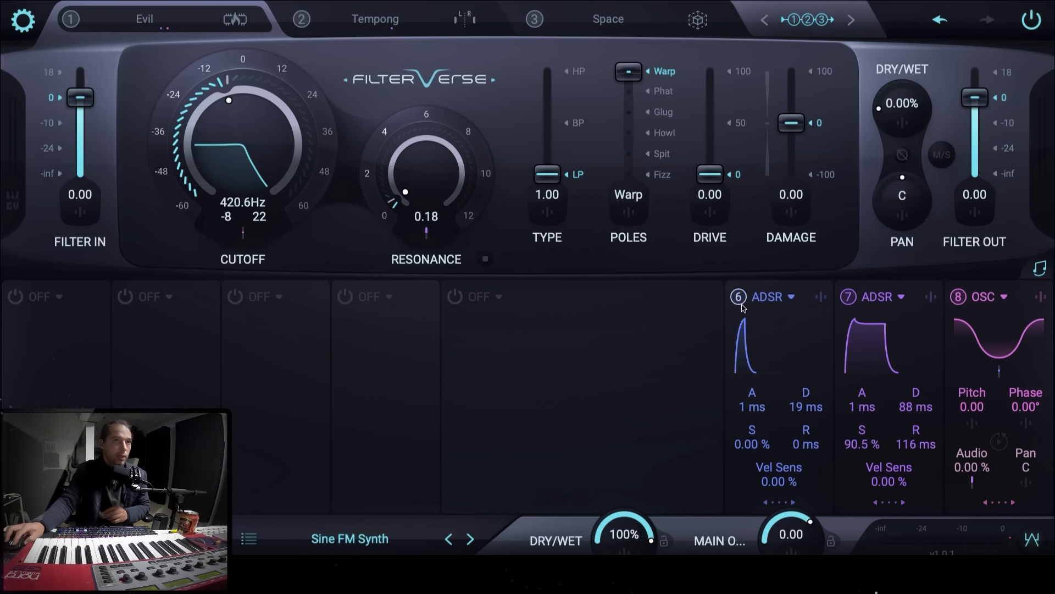
left_click(735, 297)
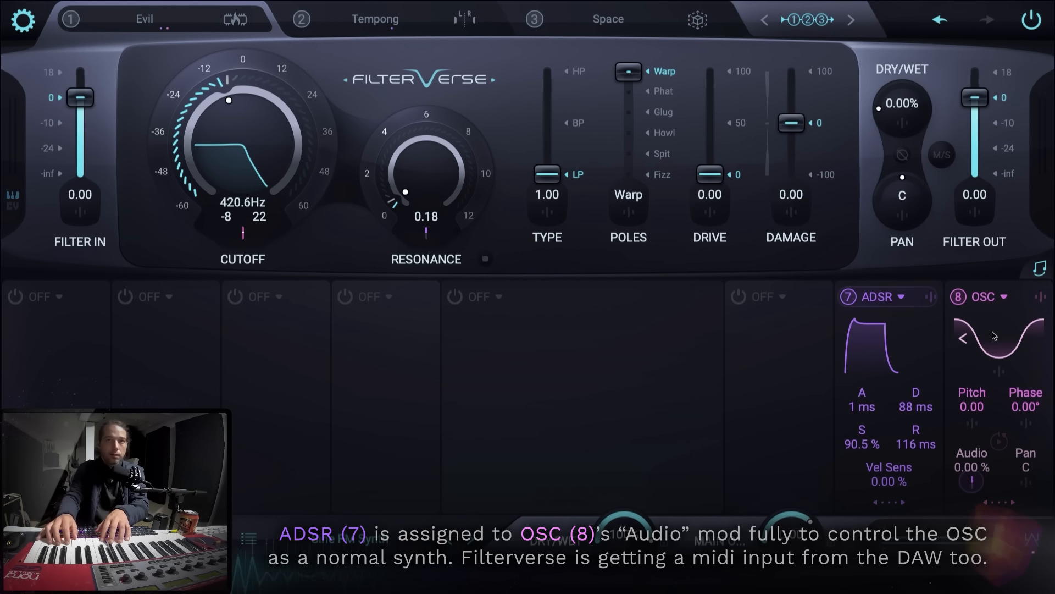
left_click(737, 299)
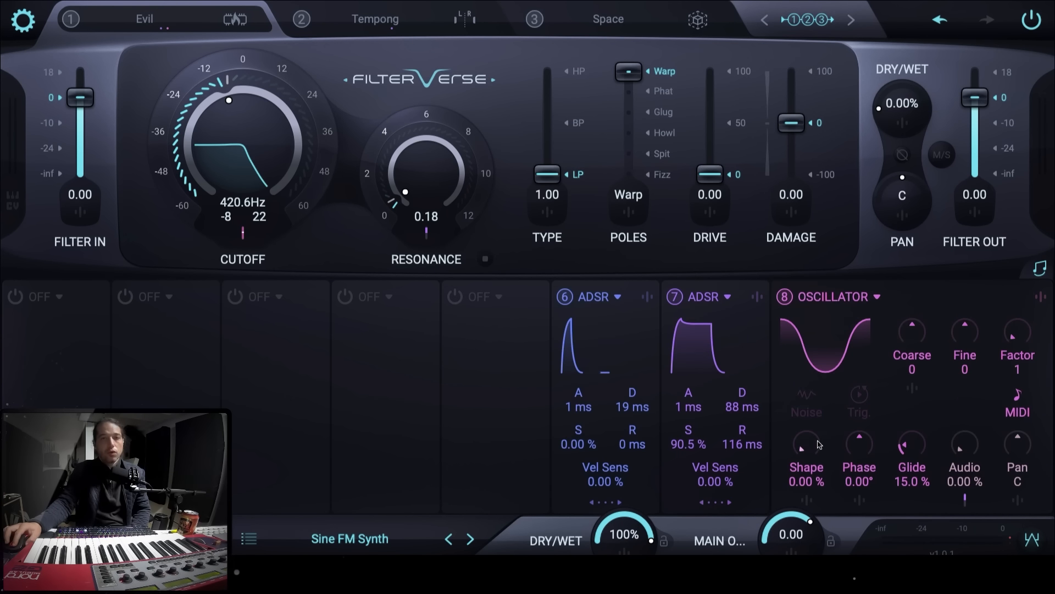
- Open OSC 8's Shape modulation routing and raise ADSR 6's amount
left_click(807, 500)
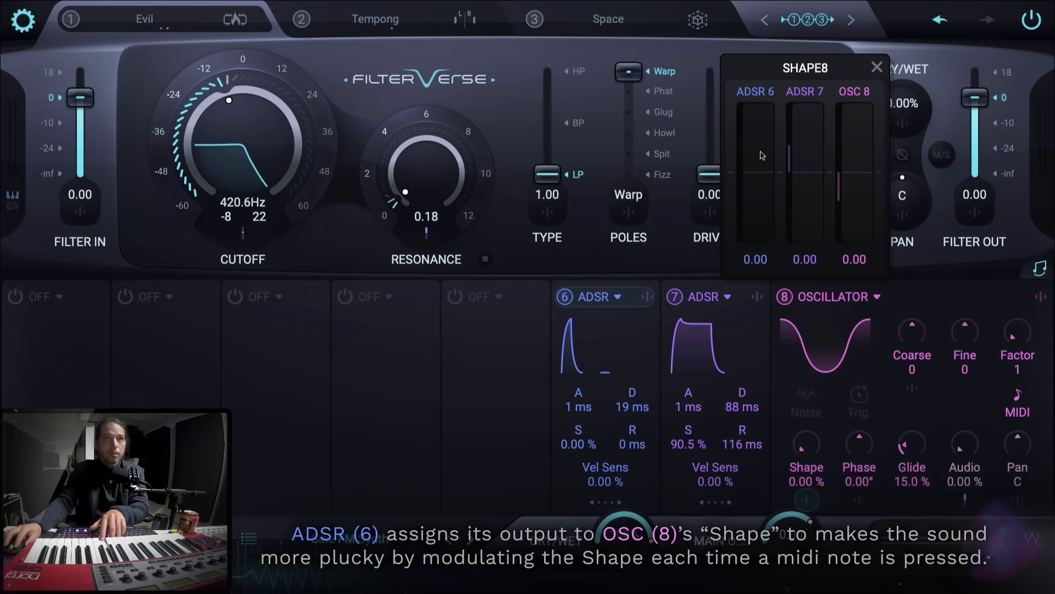
left_click_drag(759, 170, 753, 125)
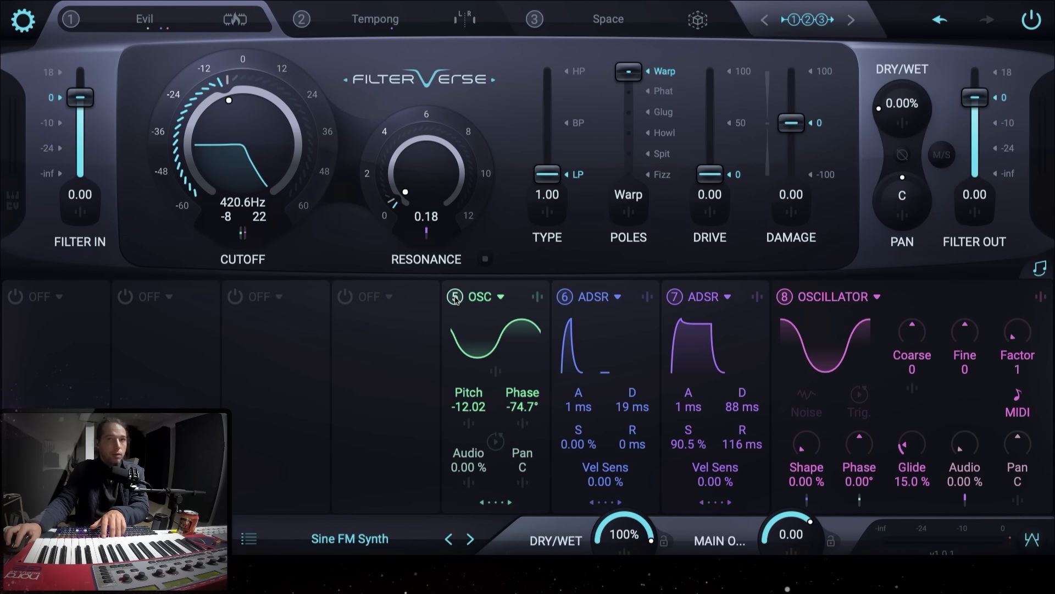
- Open OSC 8's Phase modulation routing and reset OSC 5's amount to 0
left_click(860, 502)
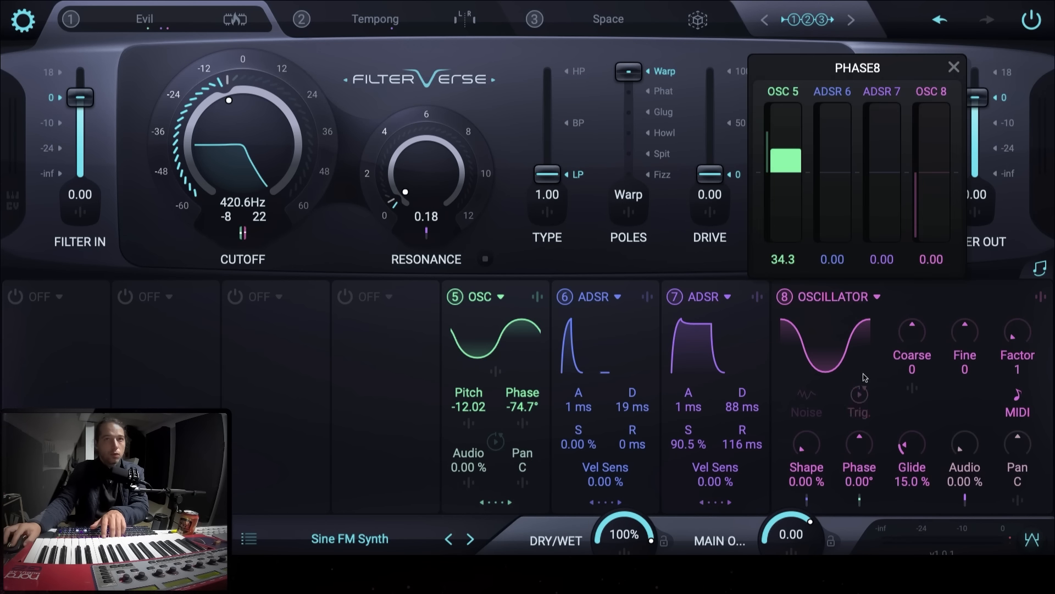
double_click(785, 163)
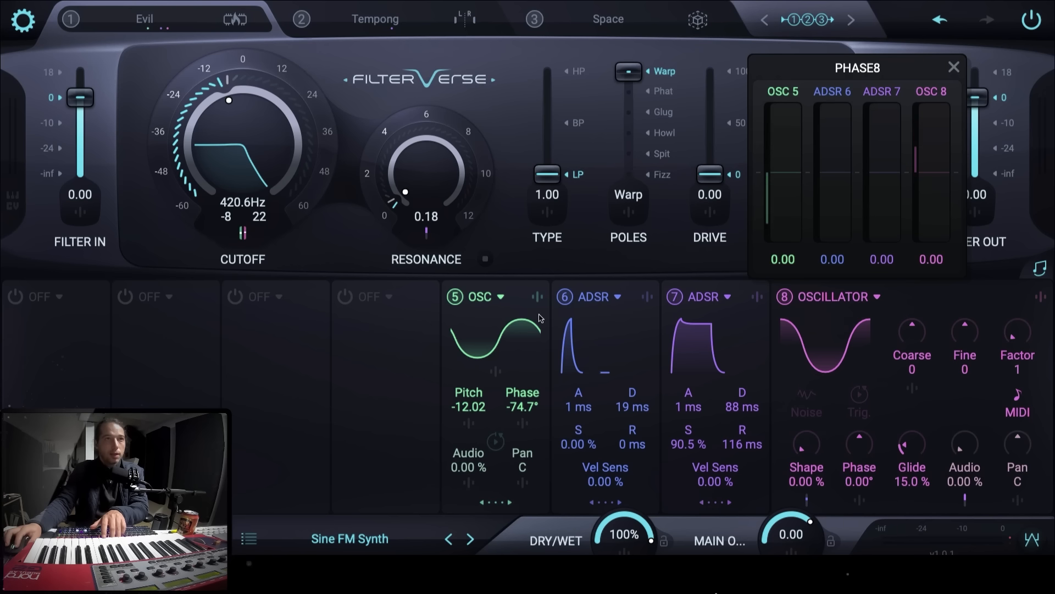
- Set OSC 5's Pitch to -12.00
left_click(484, 410)
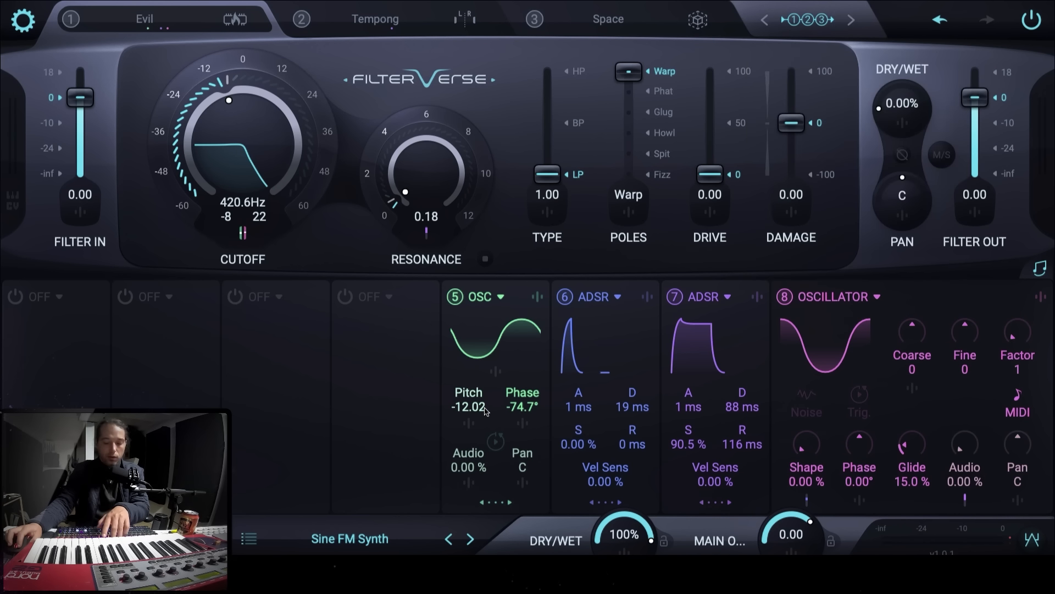
scroll(485, 411, "up", 1)
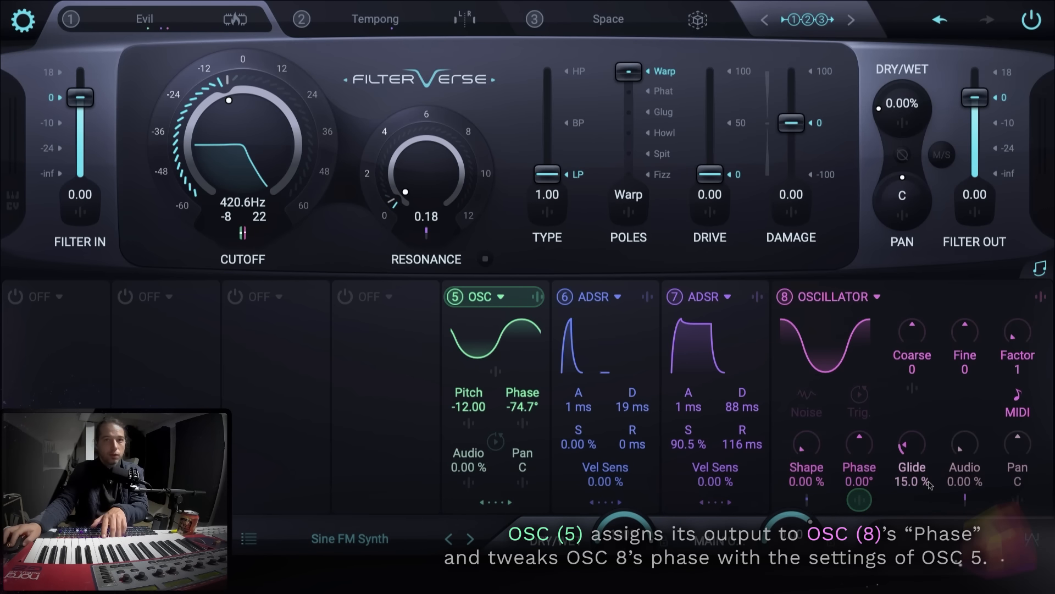
- Set OSC 5's modulation amount on OSC 8's Phase back to 34.3
left_click(861, 501)
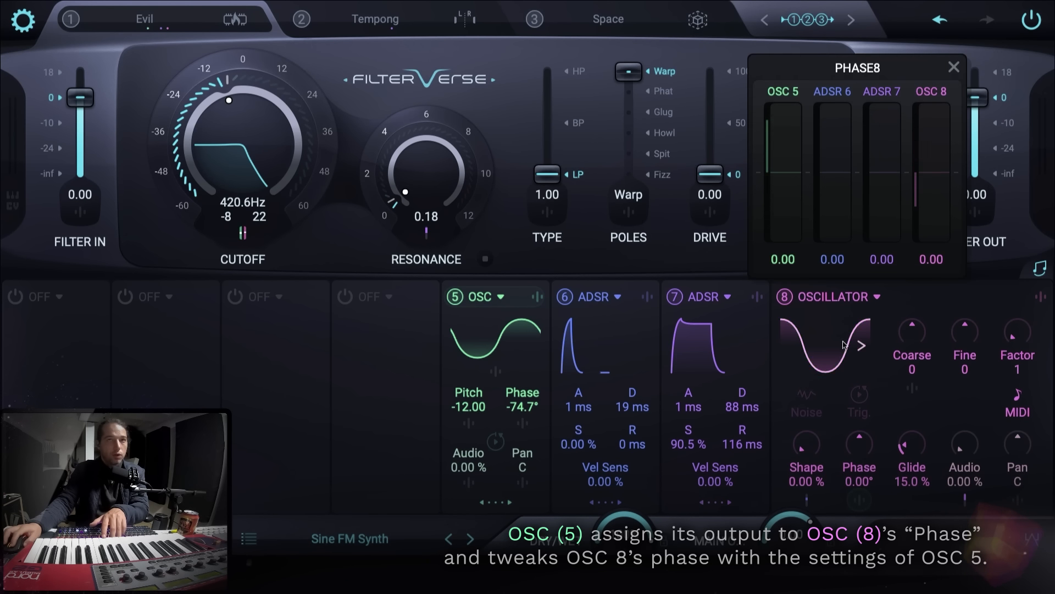
left_click_drag(787, 168, 785, 146)
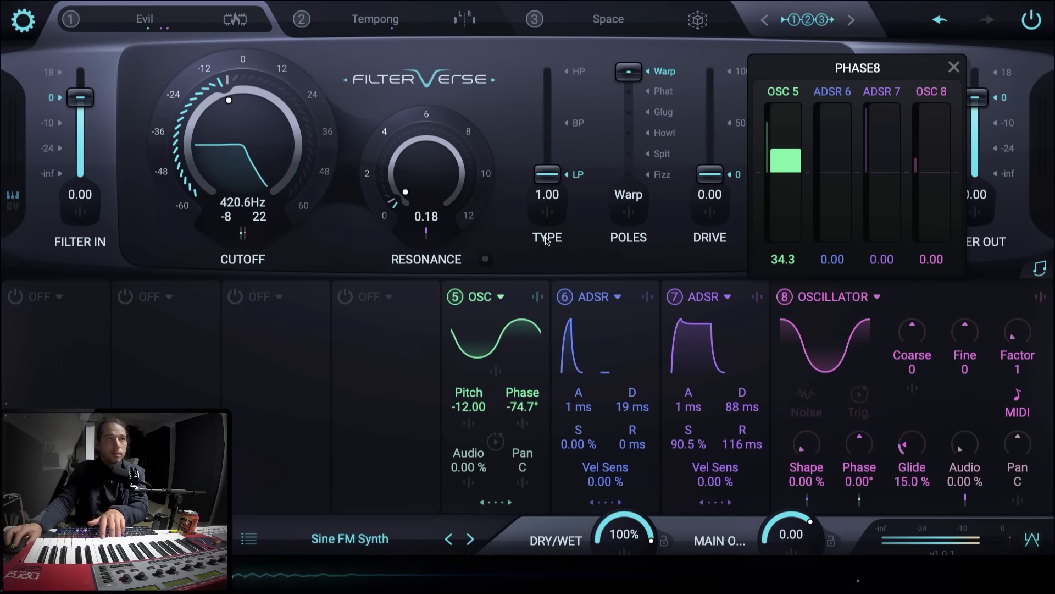
- Switch on OSC 4 and set OSC 5's modulation amount on OSC 4's Phase to 43.7
left_click(350, 291)
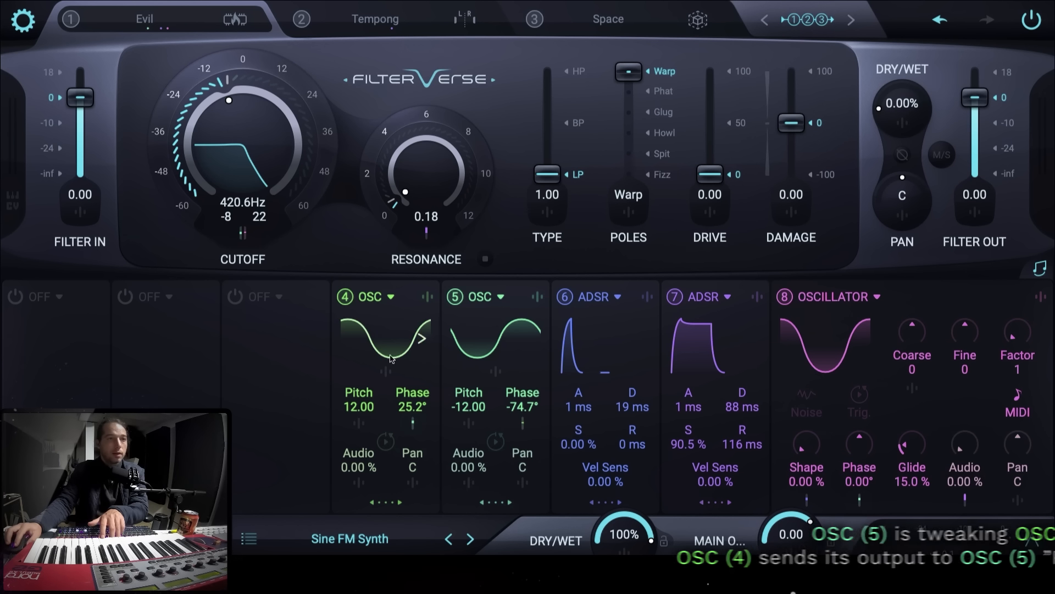
left_click(413, 423)
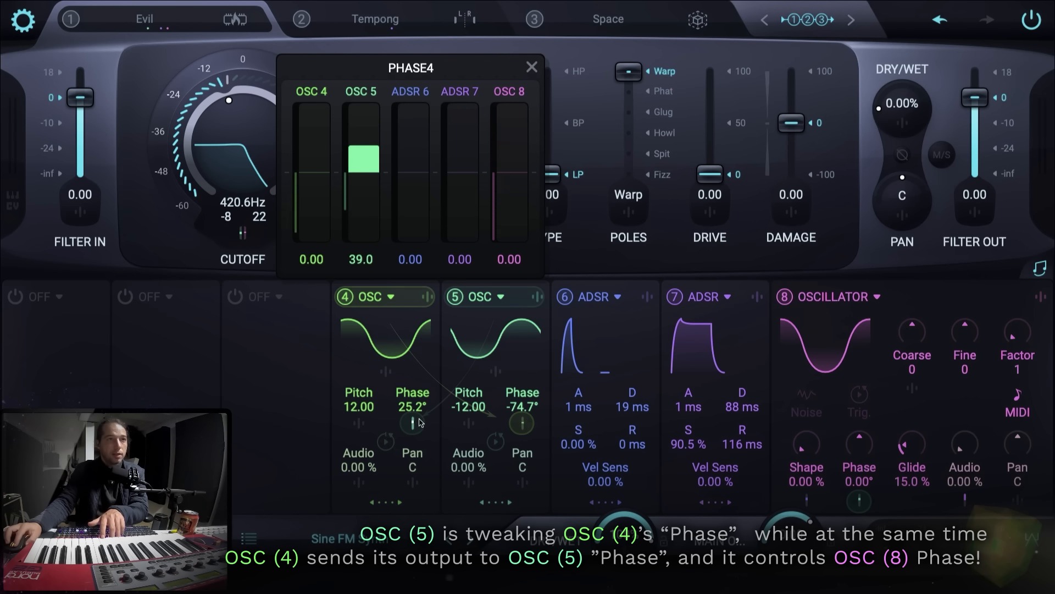
left_click_drag(368, 172, 368, 161)
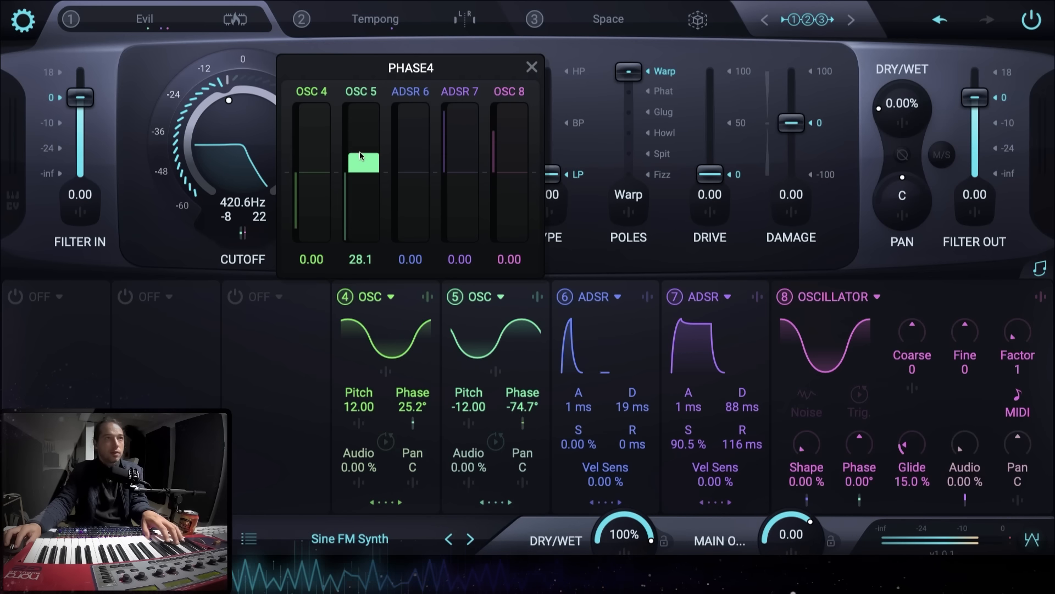
mouse_move(361, 158)
left_mouse_down()
mouse_move(361, 169)
mouse_move(364, 145)
left_mouse_up()
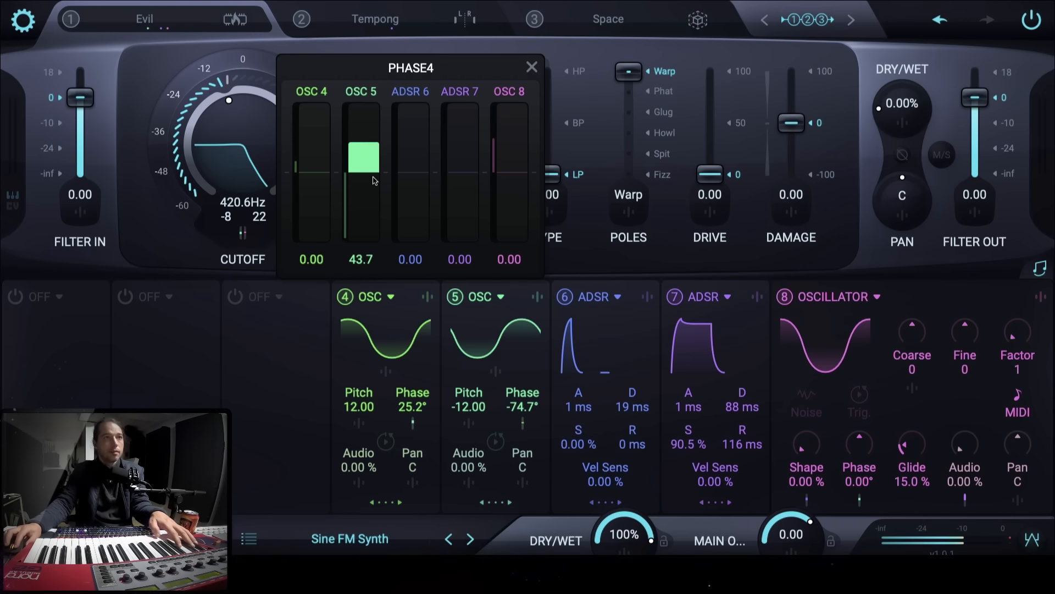
- Switch on ADSR 3 and inspect its modulation routing on OSC 4's Audio
left_click(235, 297)
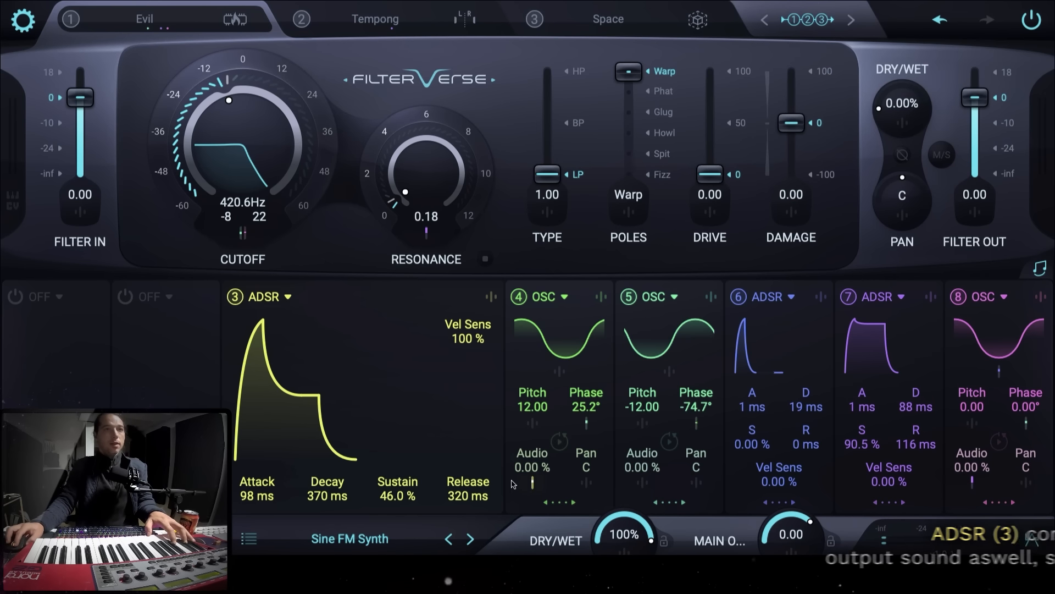
left_click(533, 483)
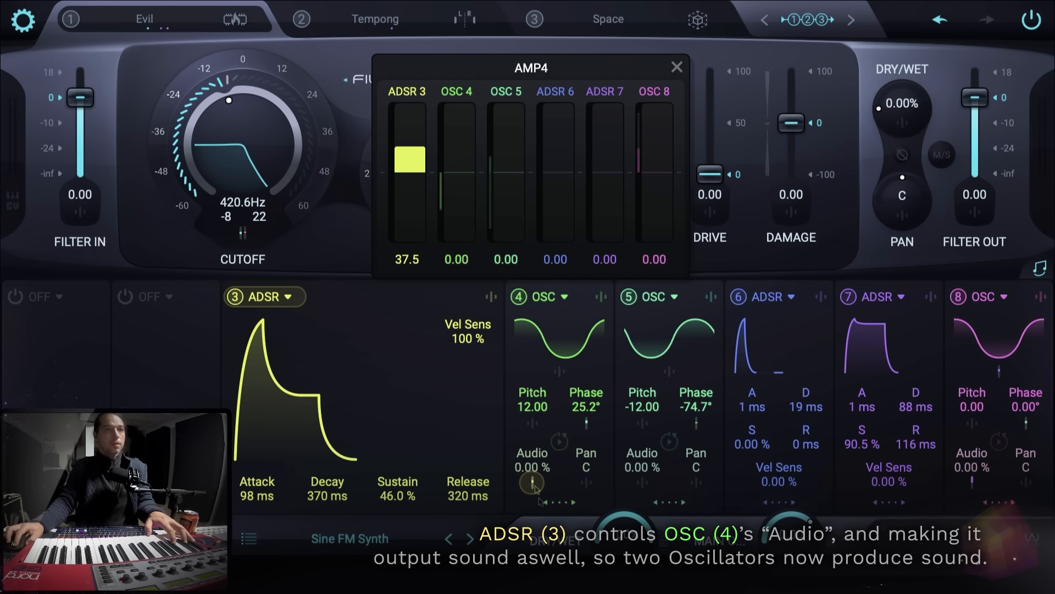
- Switch modulator slots 5 to 8 off and back on again
left_click(614, 297)
left_click(628, 297)
left_click(738, 297)
left_click(848, 297)
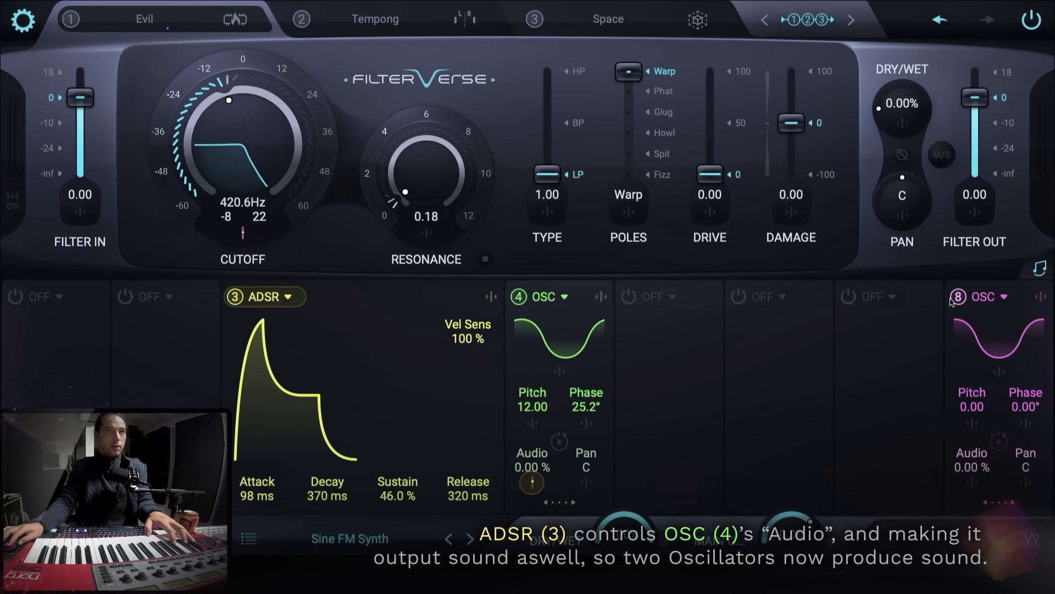
left_click(953, 299)
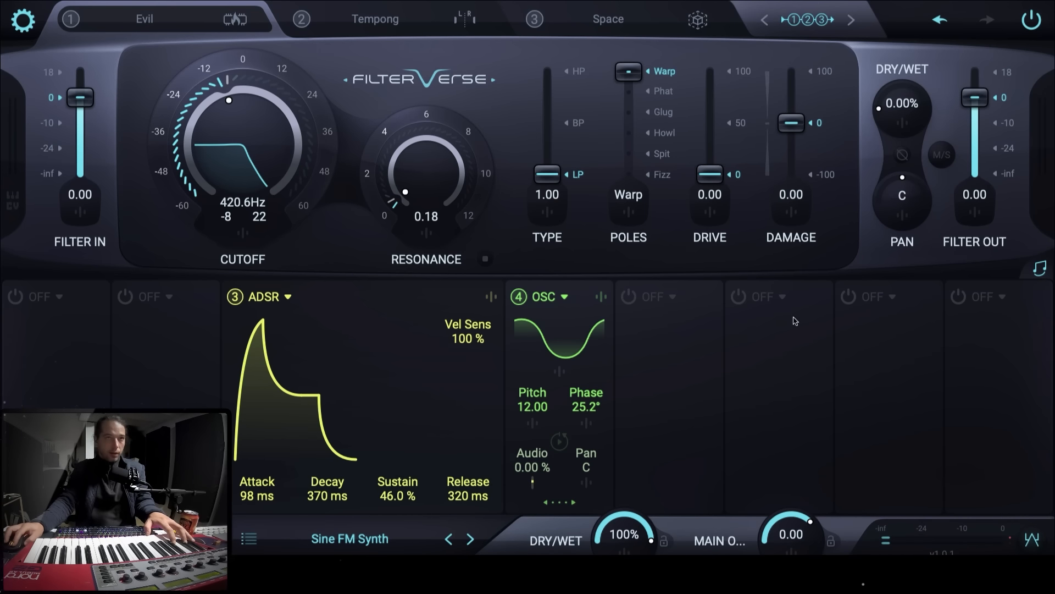
left_click(949, 300)
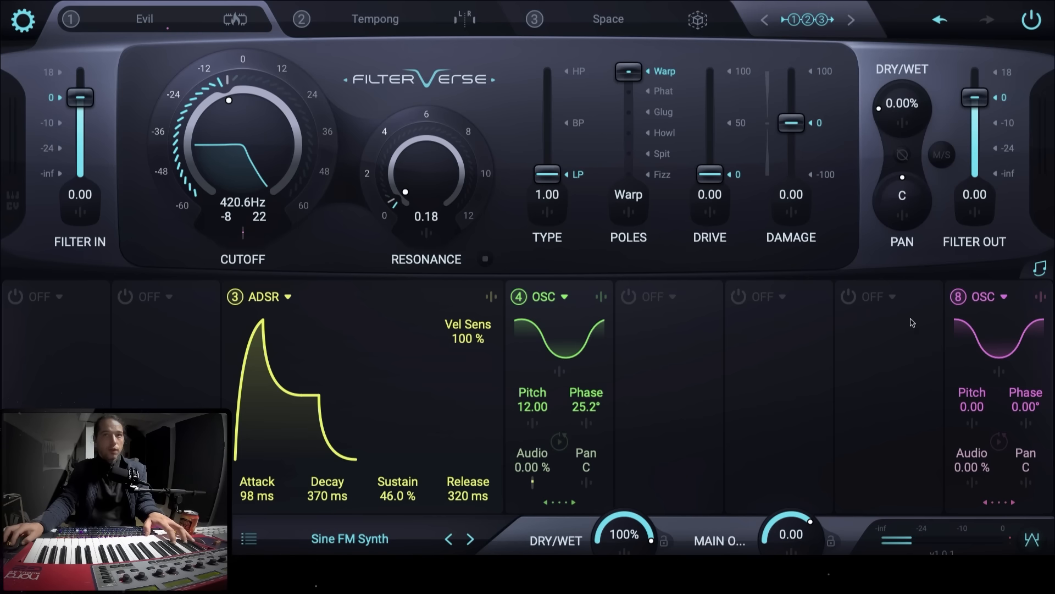
left_click(844, 299)
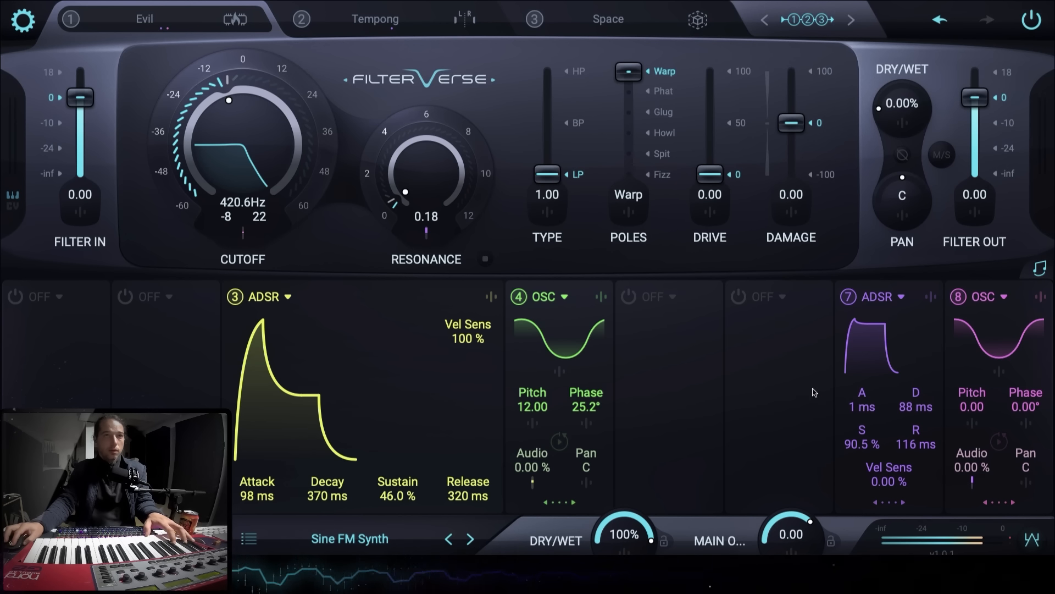
left_click(627, 297)
left_click(738, 296)
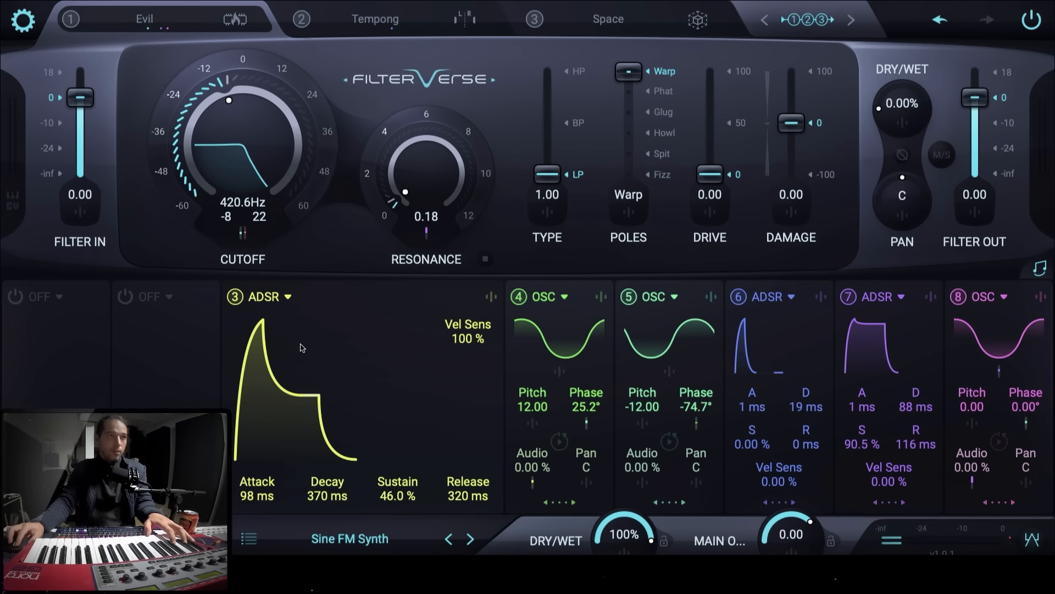
- Switch on META 1 and inspect its modulation routing on OSC 5's X-Mod
left_click(16, 297)
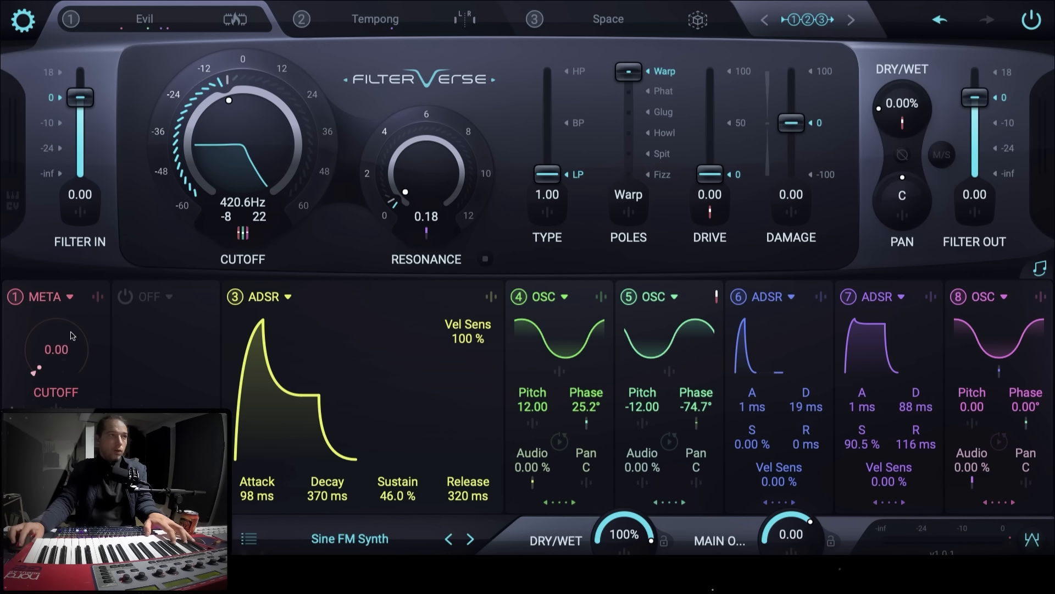
left_click(717, 298)
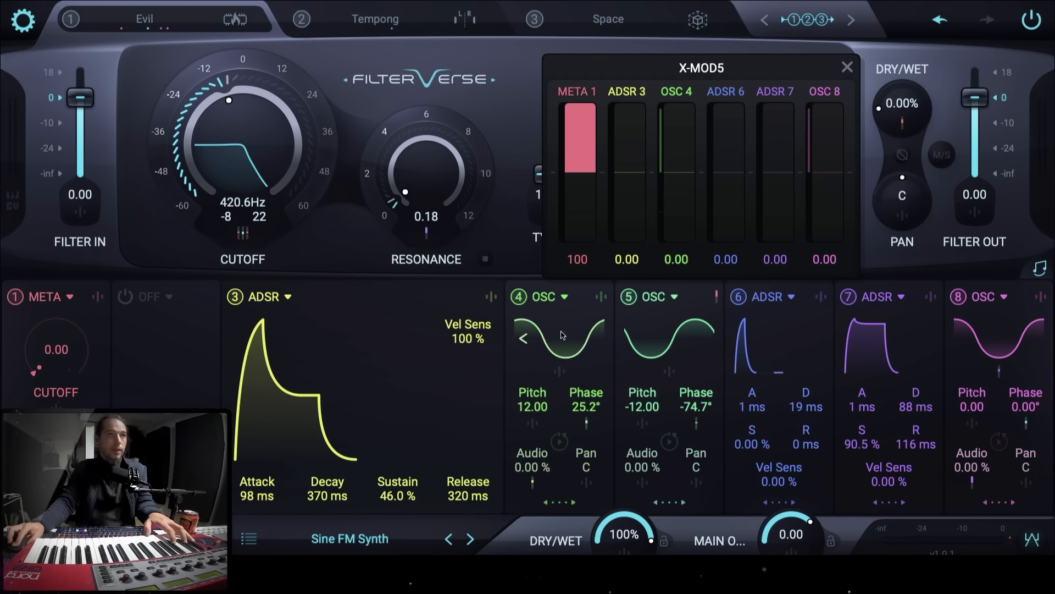
left_click(716, 298)
left_click(716, 298)
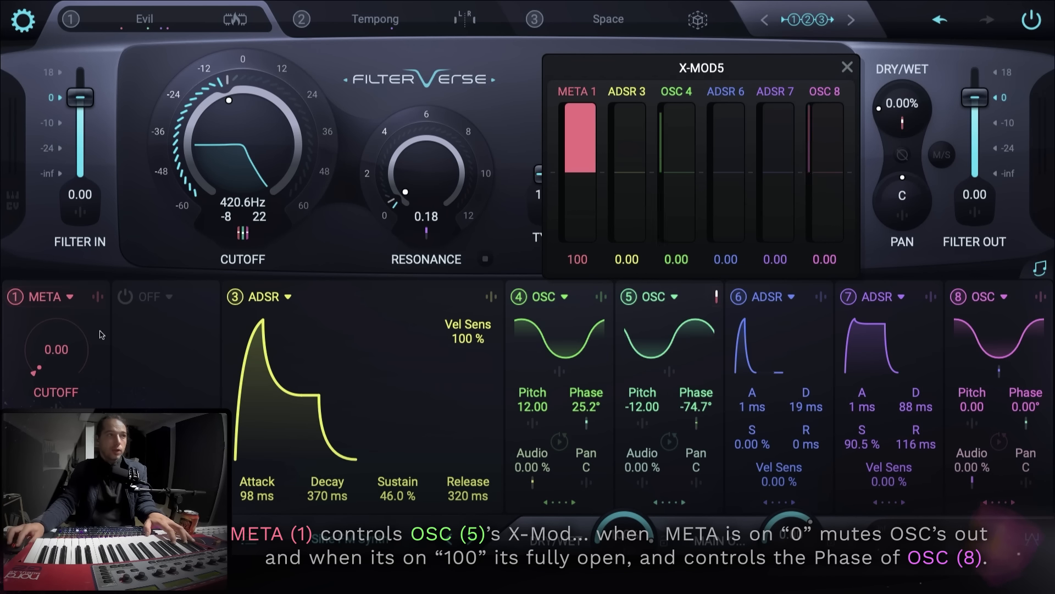
left_click(717, 297)
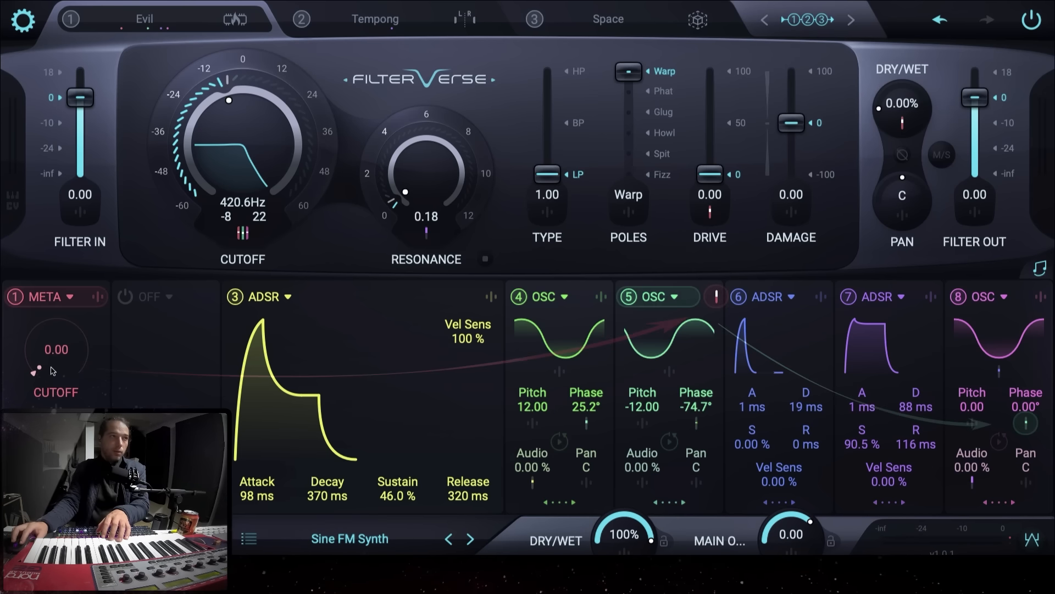
left_click_drag(53, 372, 63, 369)
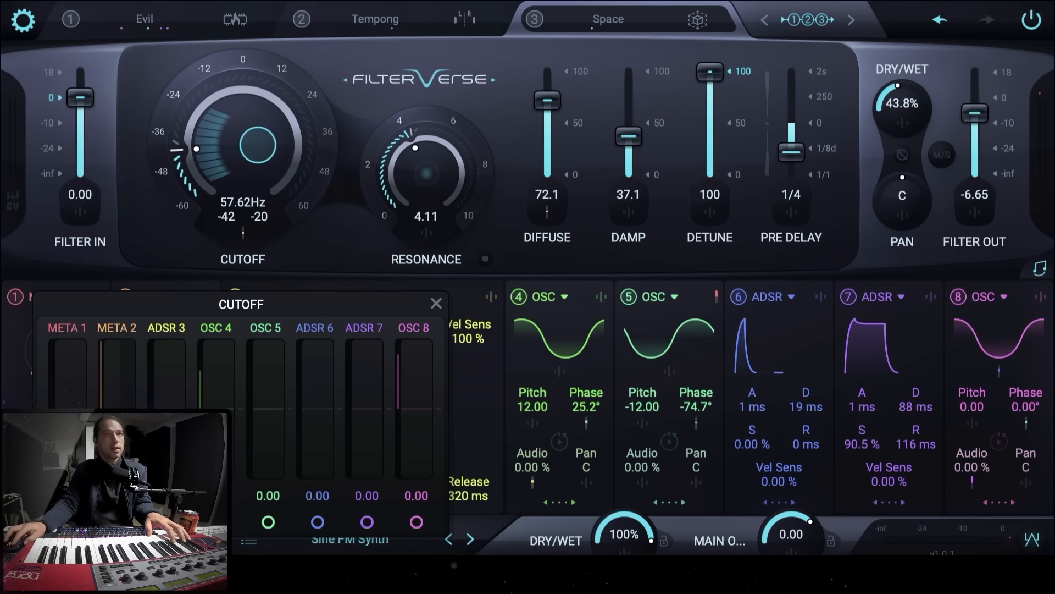
- Inspect the modulation routings on the Space filter's Cutoff and Diffuse
left_click(146, 240)
left_click(547, 213)
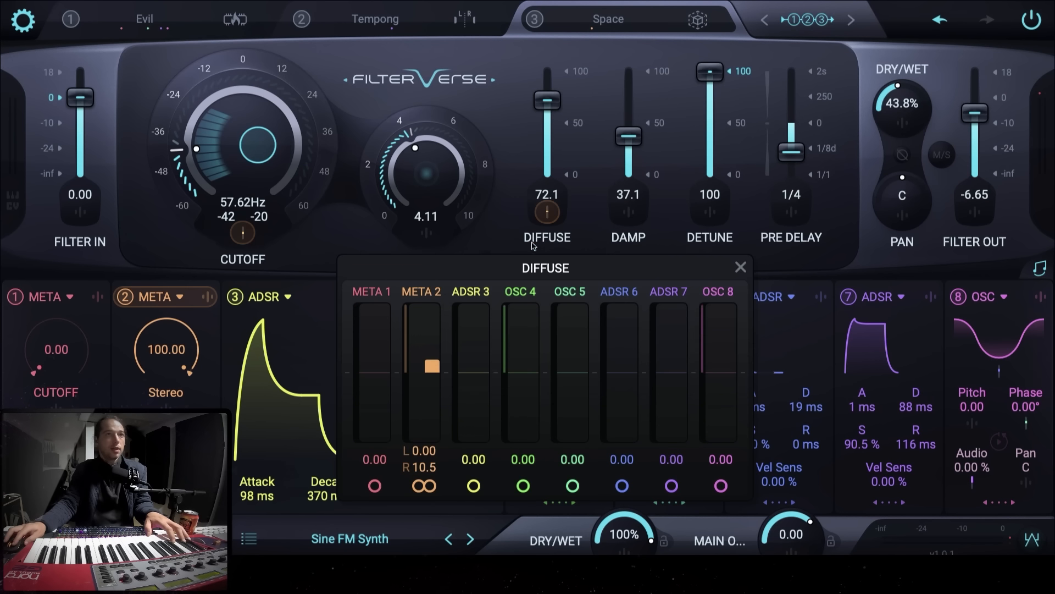
left_click(505, 217)
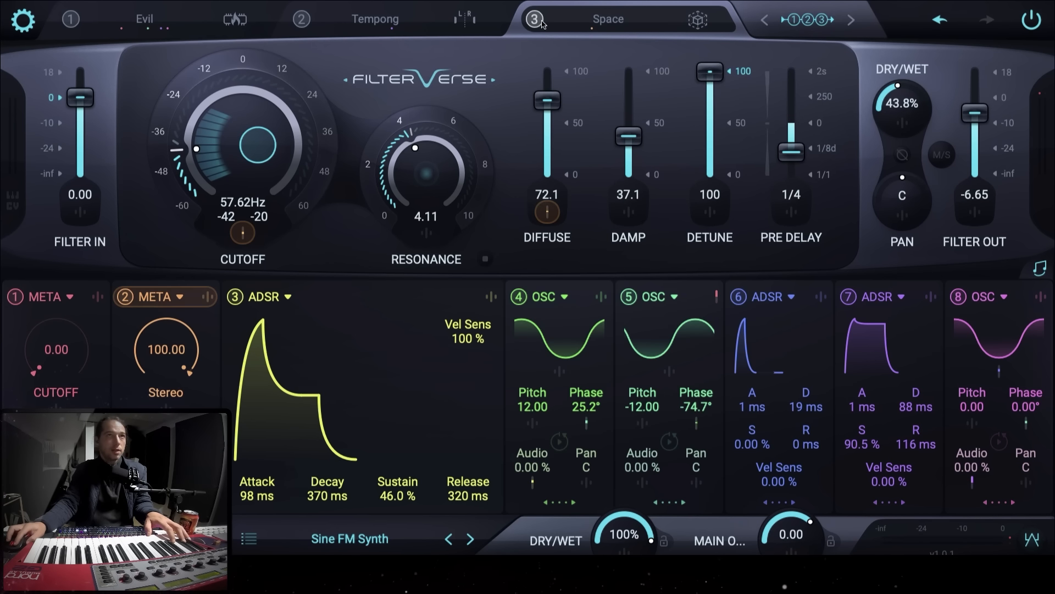
- Return to the Evil filter via the Tempong slot and raise its Drive to 17.1
left_click(377, 23)
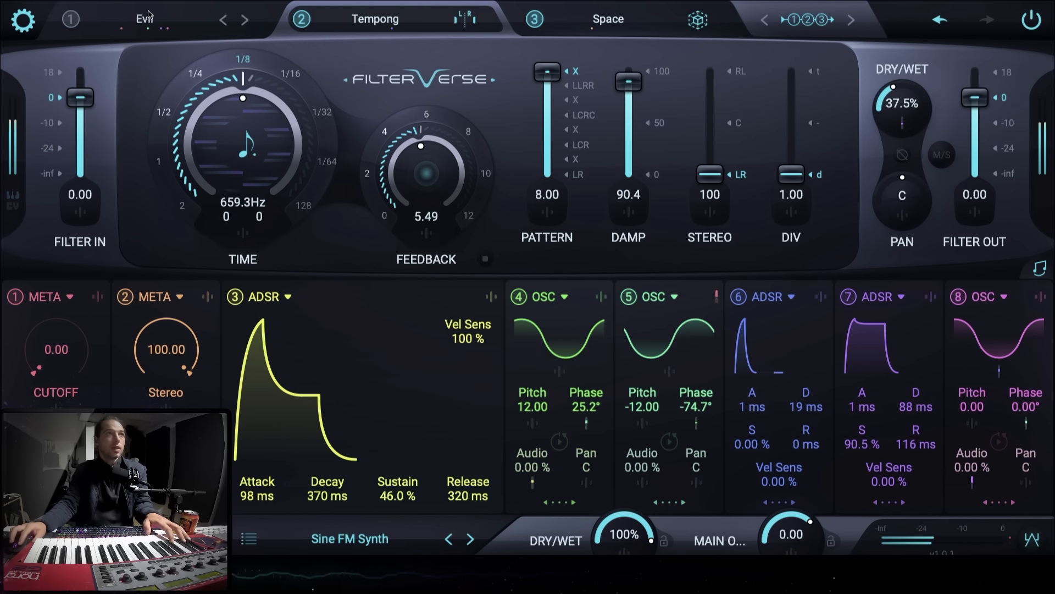
left_click(168, 28)
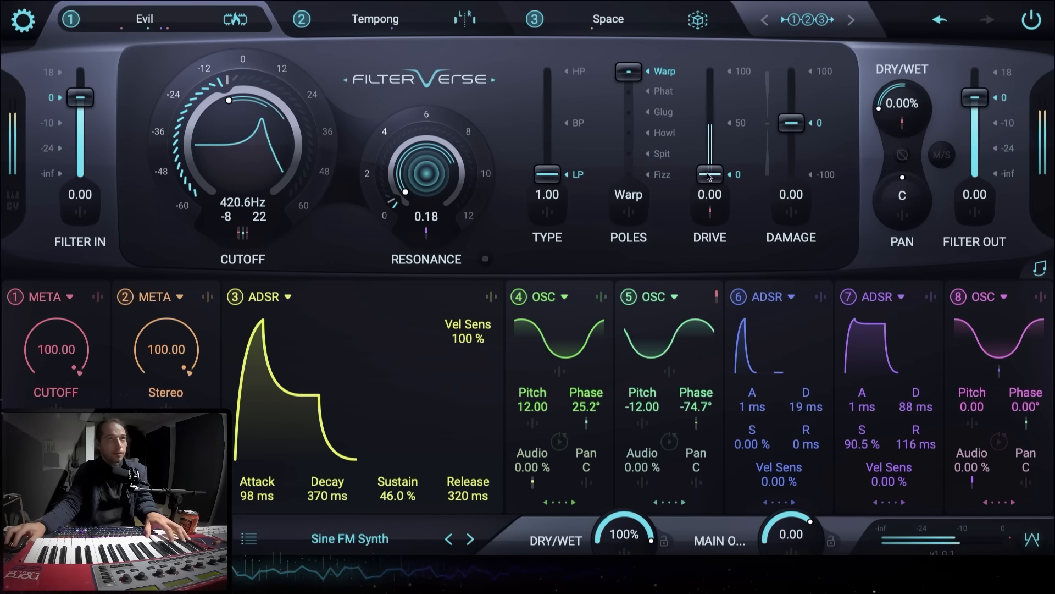
mouse_move(709, 177)
left_mouse_down()
mouse_move(712, 117)
mouse_move(711, 157)
left_mouse_up()
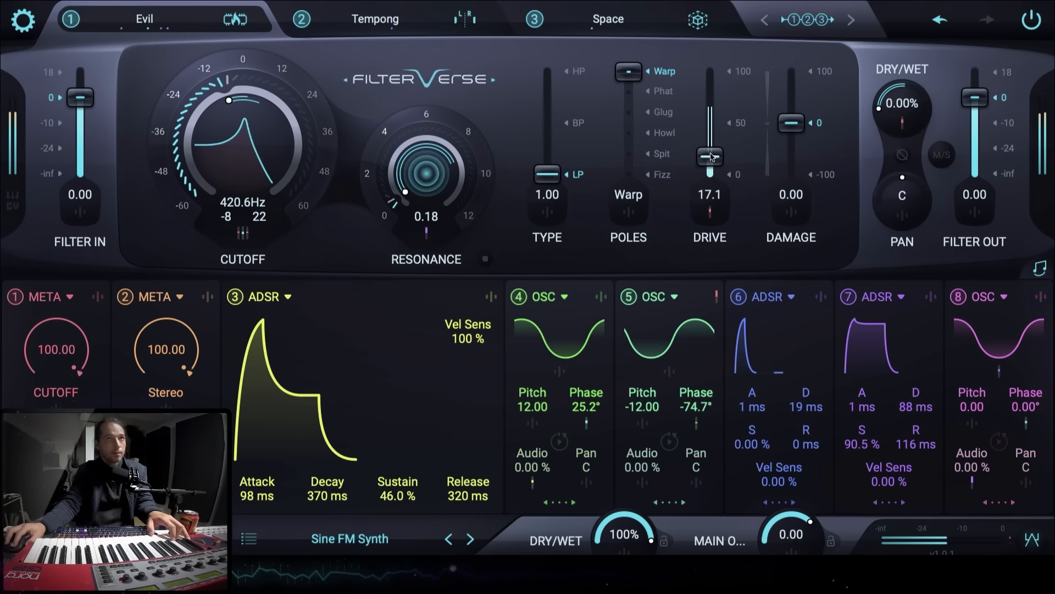